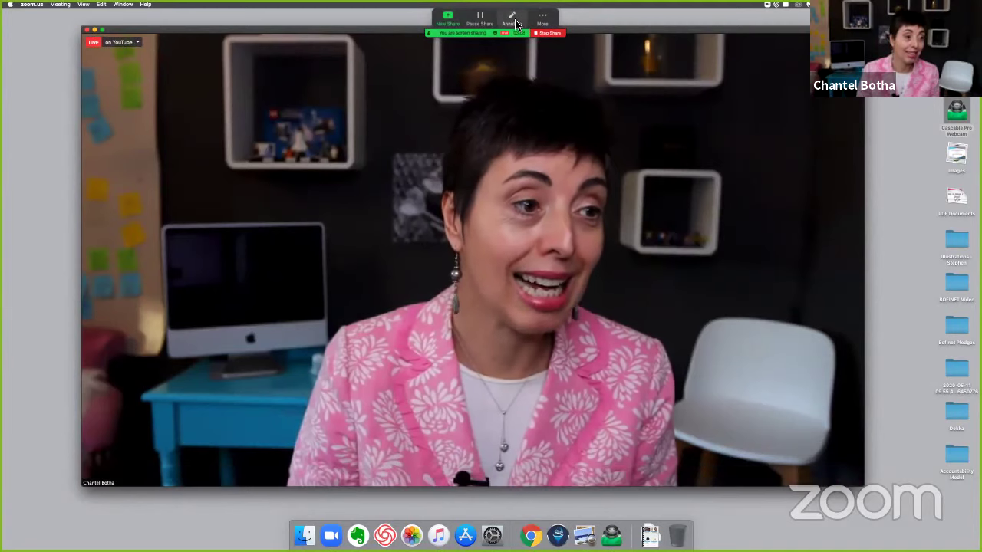
# Annotate the shared screen with white hand-drawn arrows pointing down at the Mute, Stop Video, Chat and Participants controls.
pyautogui.click(510, 20)
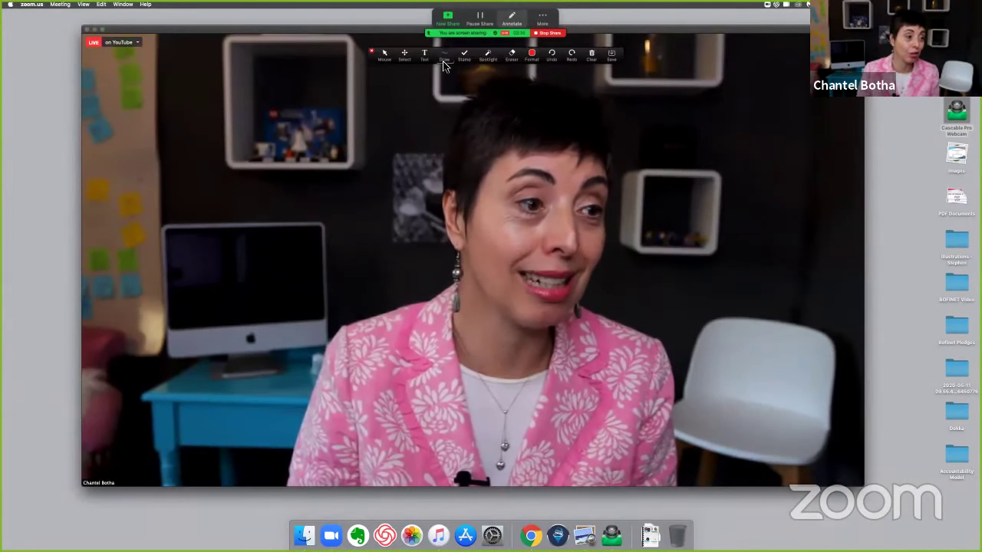
pyautogui.click(532, 55)
pyautogui.click(508, 78)
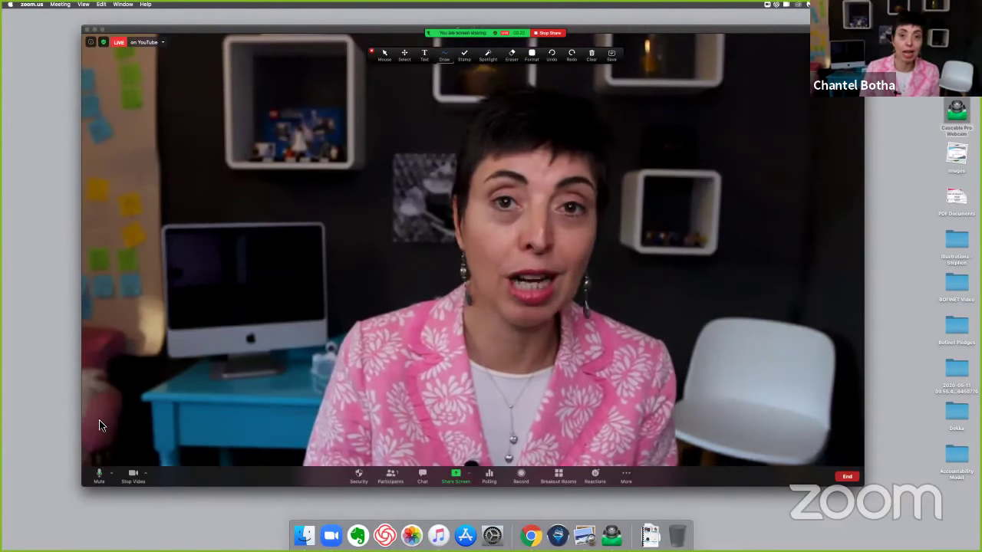
pyautogui.moveTo(96, 429); pyautogui.dragTo(97, 457)
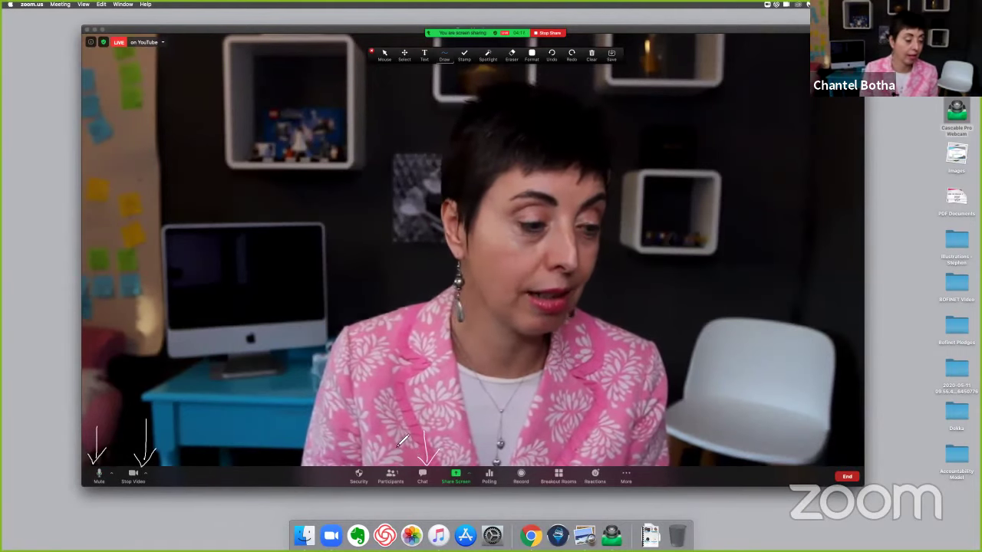
pyautogui.moveTo(395, 433); pyautogui.dragTo(393, 458)
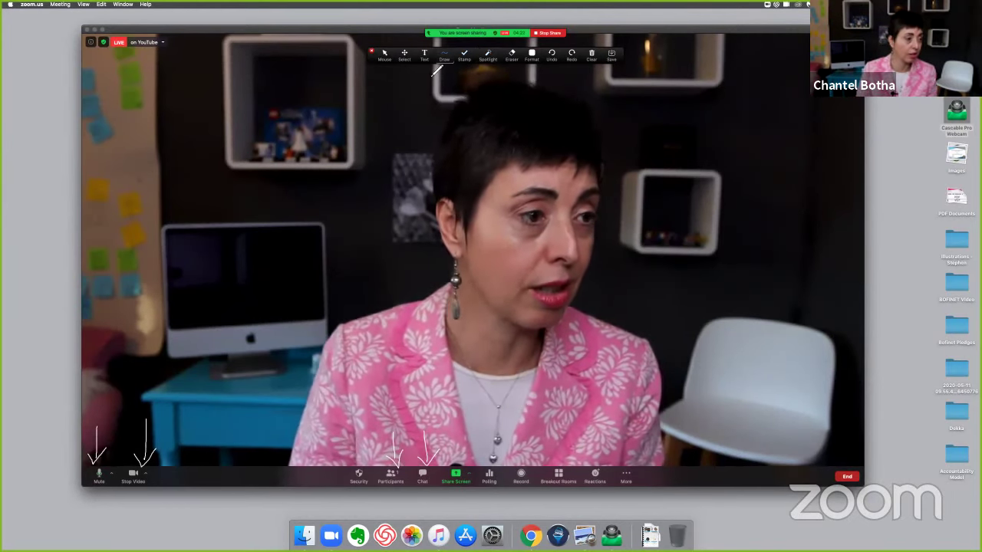
pyautogui.moveTo(463, 42)
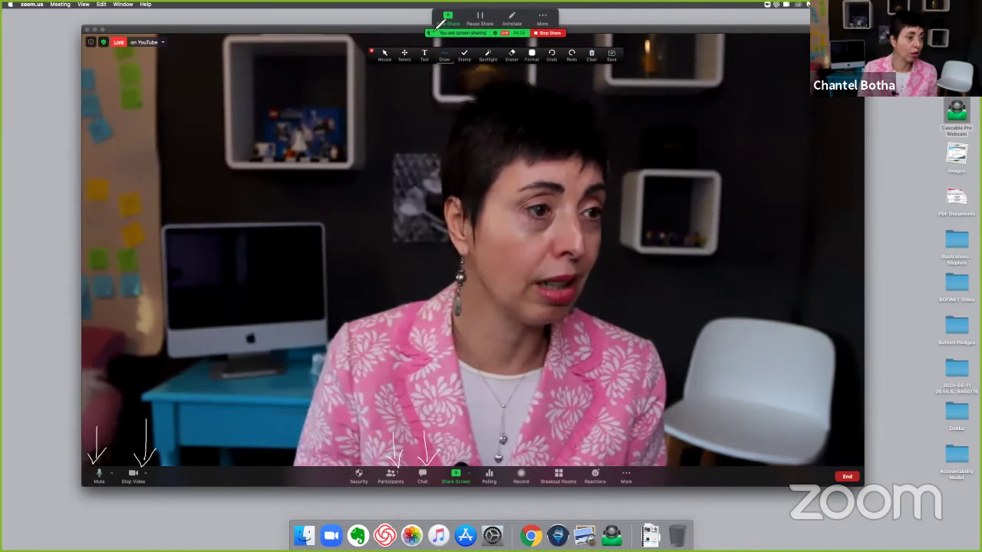
pyautogui.click(512, 18)
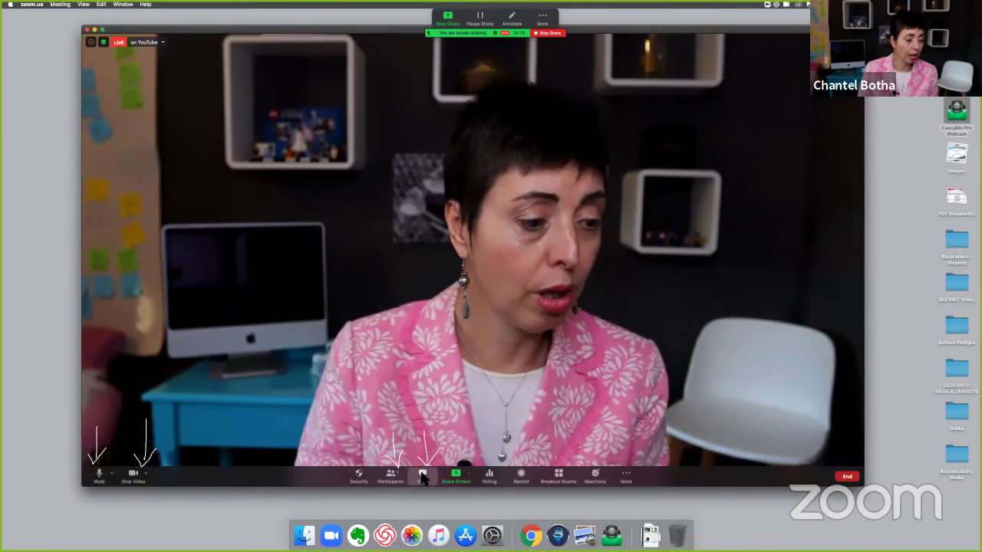
# Show the chat and participants panels beside the video and send the message "Test" to everyone.
pyautogui.click(422, 476)
pyautogui.click(368, 475)
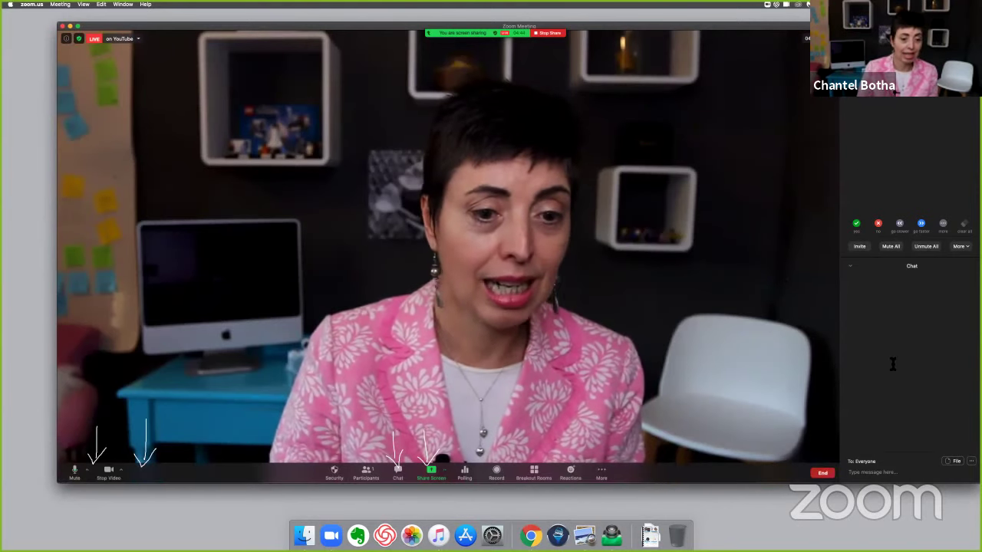
pyautogui.click(857, 474)
pyautogui.write('Test')
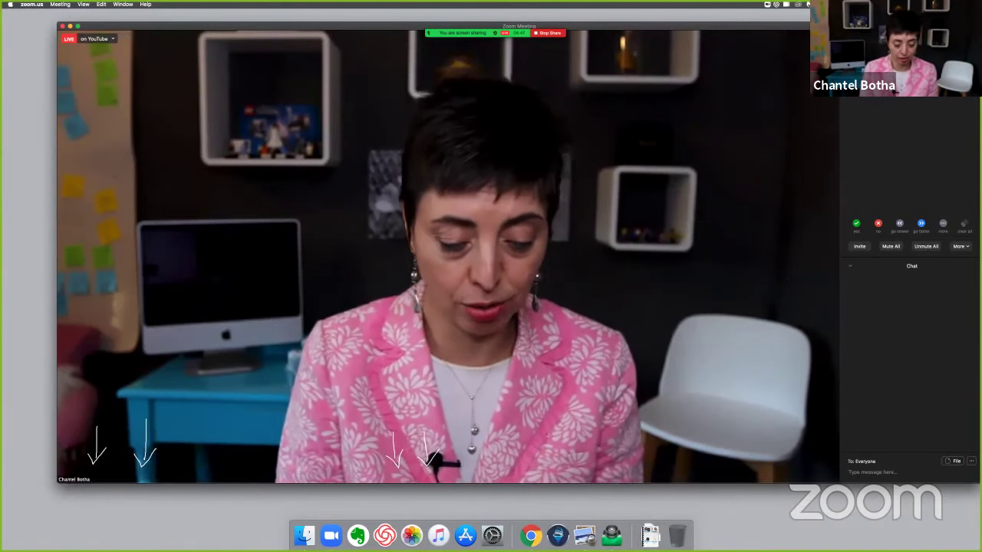
pyautogui.press('Return')
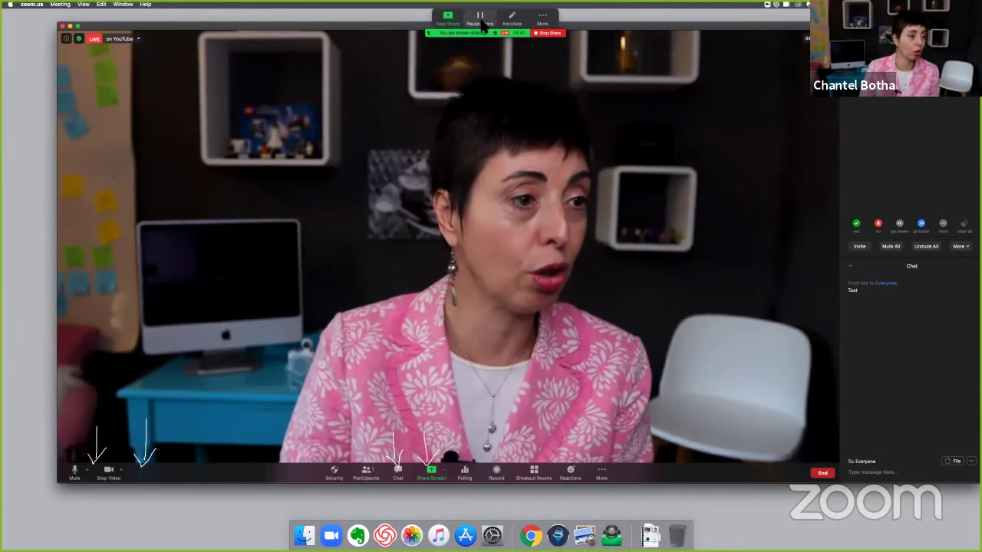
# Draw one white arrow pointing at the participants panel and another at the chat panel.
pyautogui.click(512, 17)
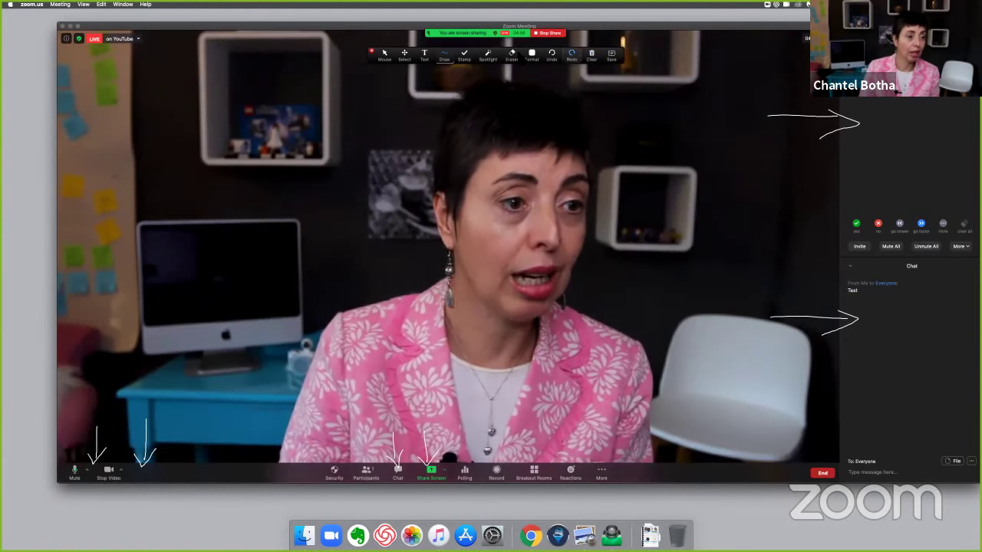
pyautogui.click(512, 17)
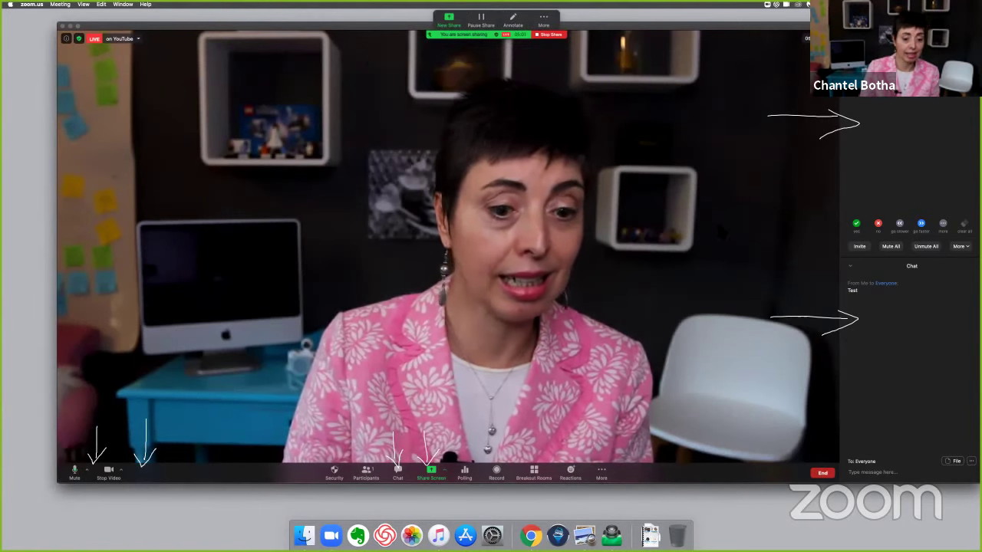
# Examine the chat permission choices for participants and the close, minimize and pop-out options of the chat panel.
pyautogui.click(971, 462)
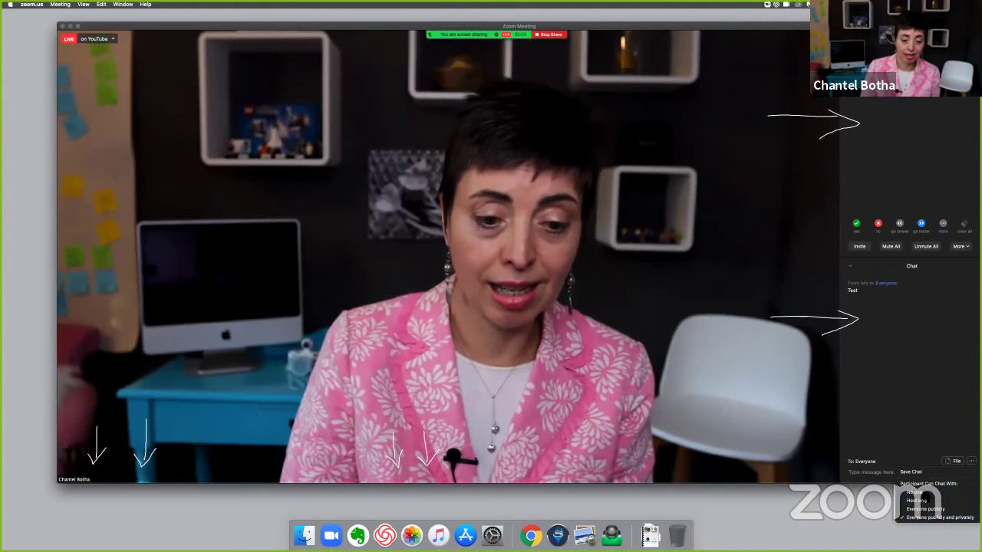
pyautogui.click(935, 331)
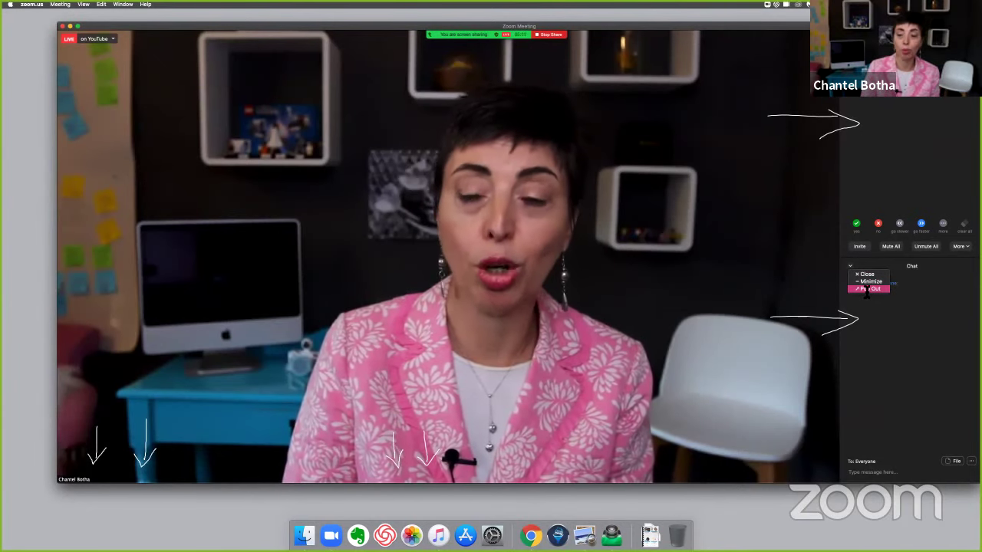
pyautogui.click(943, 326)
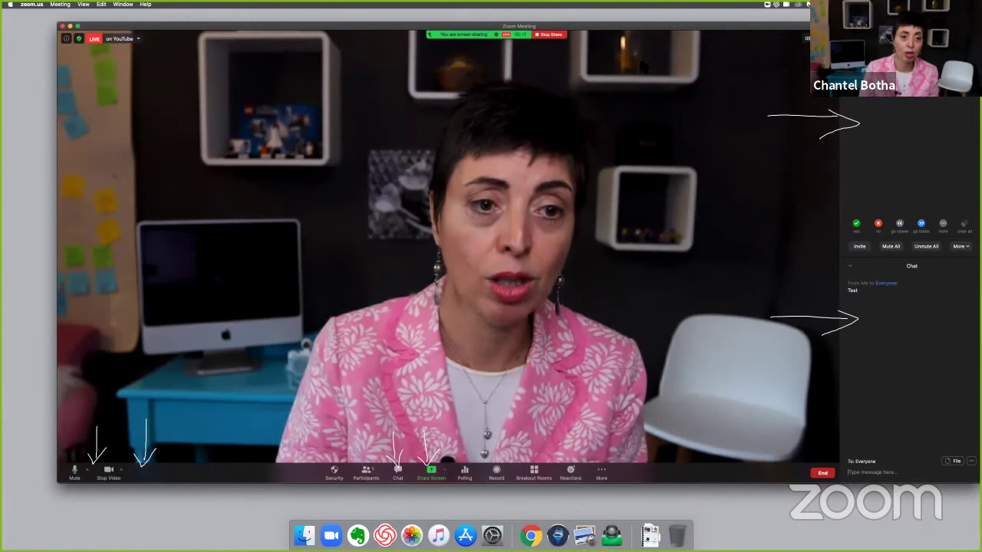
# Sketch a white rectangle containing a person figure and a grid in the video's upper corner, illustrating the speaker and gallery views.
pyautogui.moveTo(516, 23)
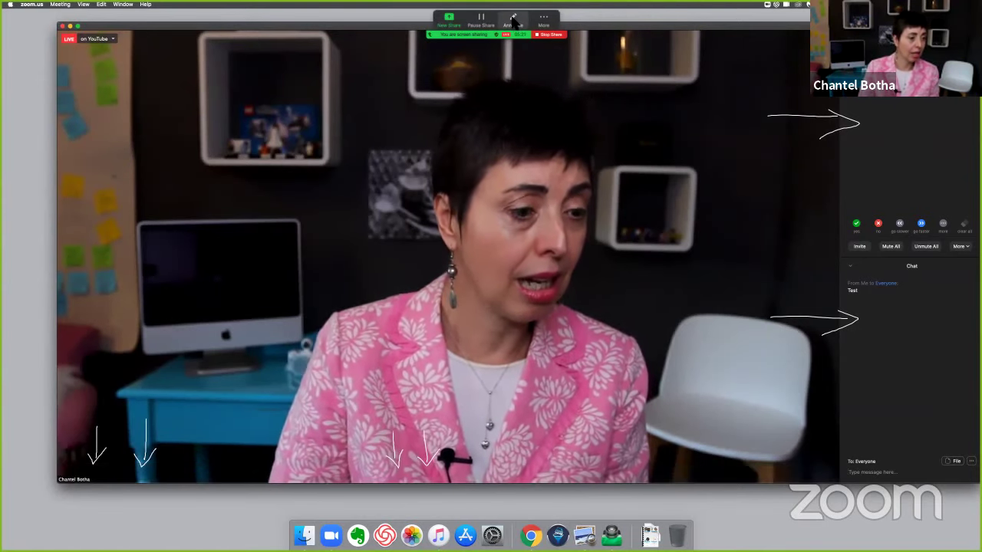
pyautogui.click(514, 21)
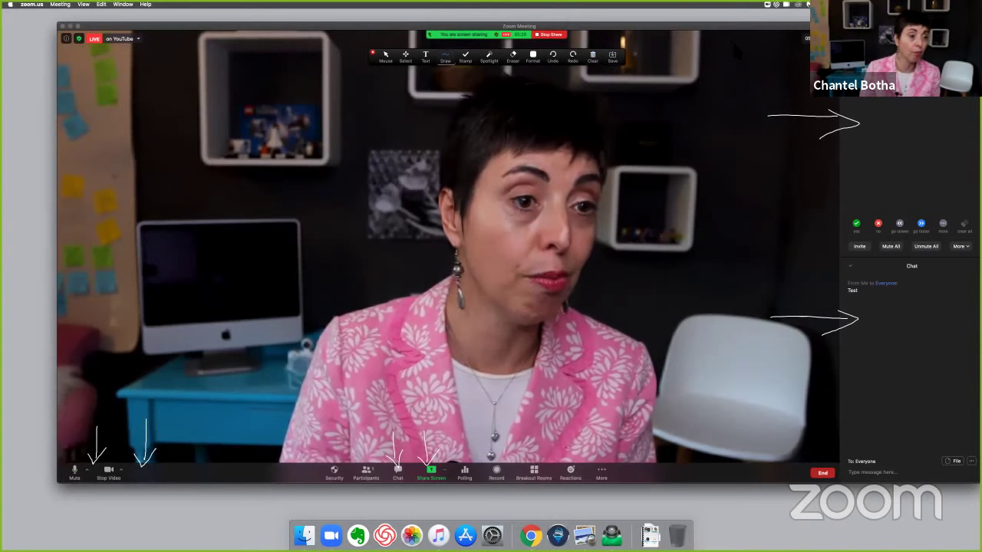
pyautogui.moveTo(717, 42)
pyautogui.mouseDown()
pyautogui.moveTo(721, 71)
pyautogui.moveTo(763, 72)
pyautogui.mouseUp()
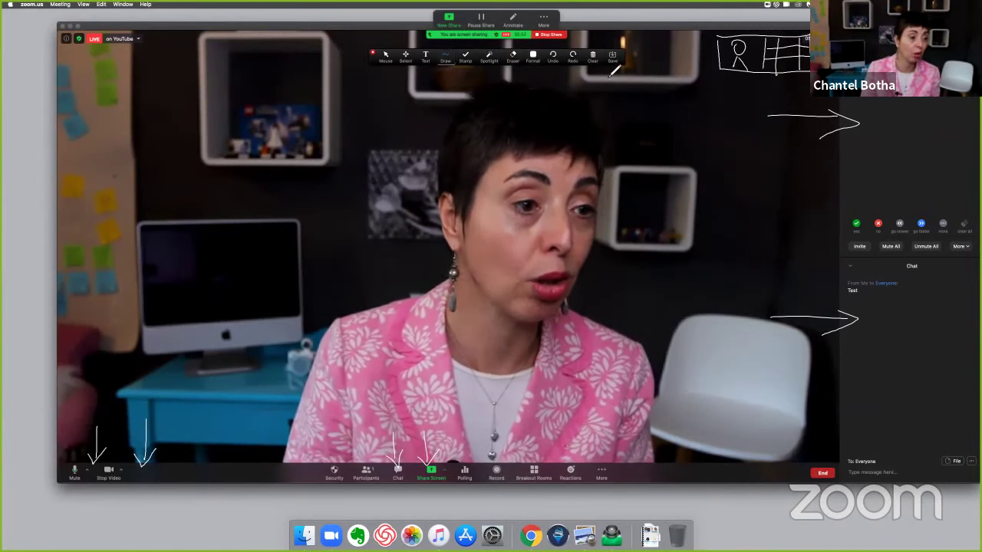
pyautogui.click(513, 21)
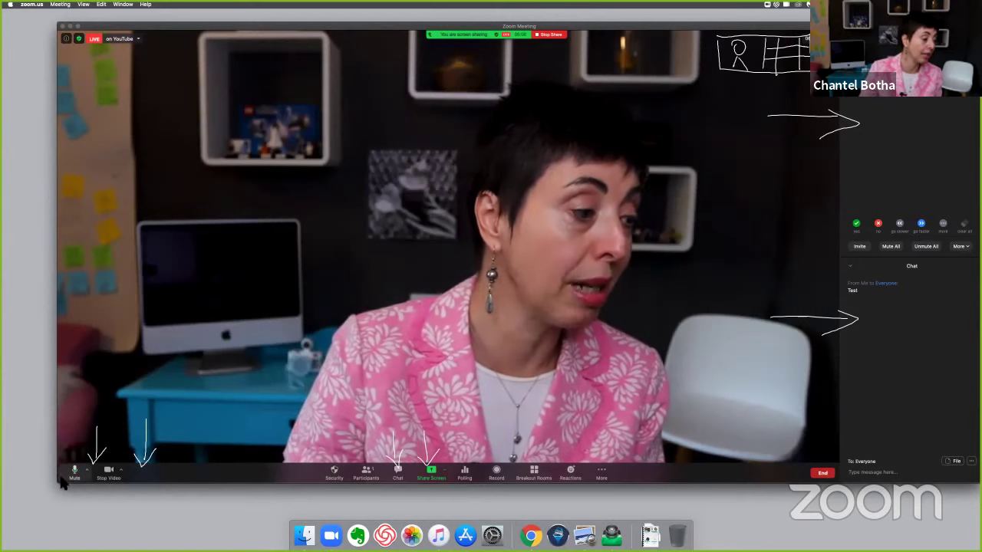
# Shrink the meeting window, close the Conceptboard home page, and place the Wheel of Life Instructions browser window beside the meeting.
pyautogui.moveTo(59, 485); pyautogui.dragTo(518, 374)
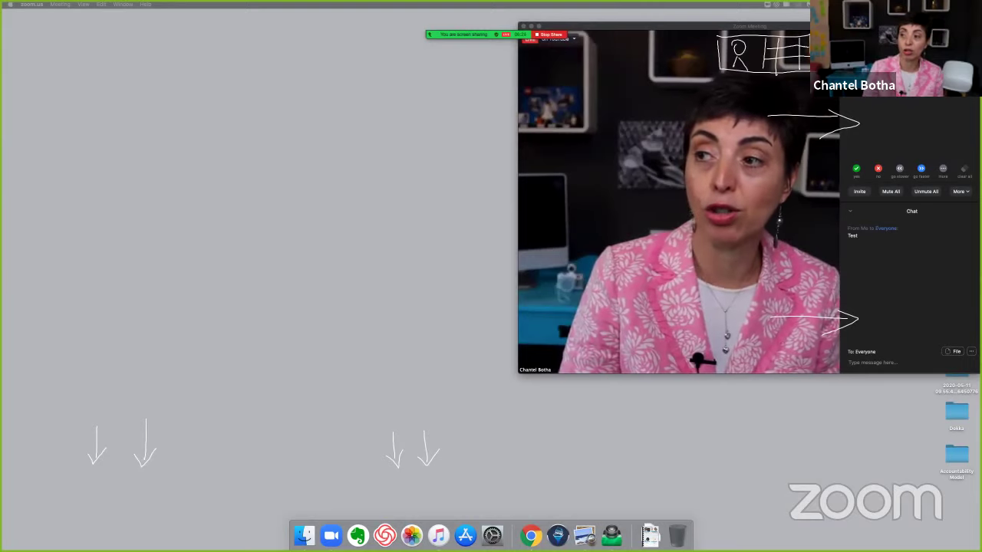
pyautogui.moveTo(981, 192); pyautogui.dragTo(479, 25)
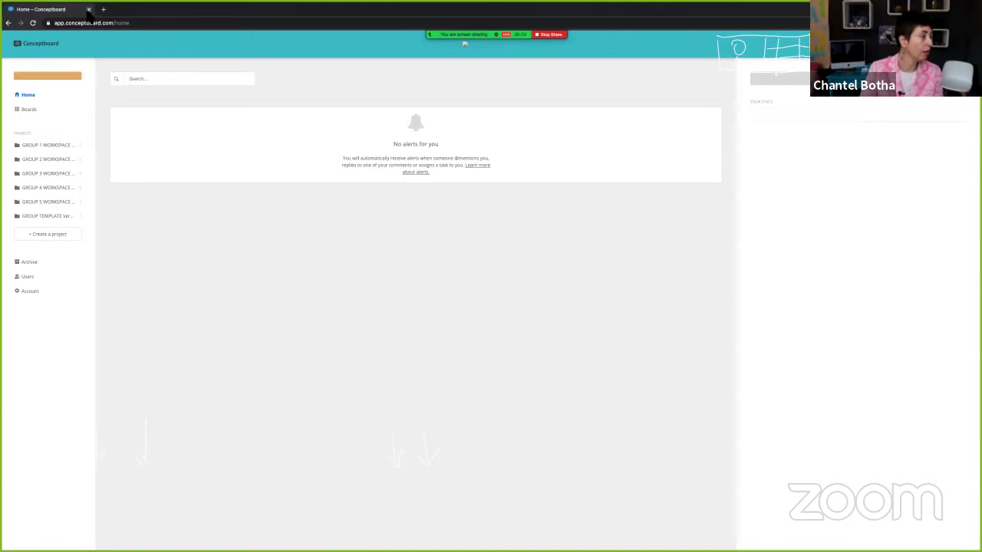
pyautogui.click(88, 10)
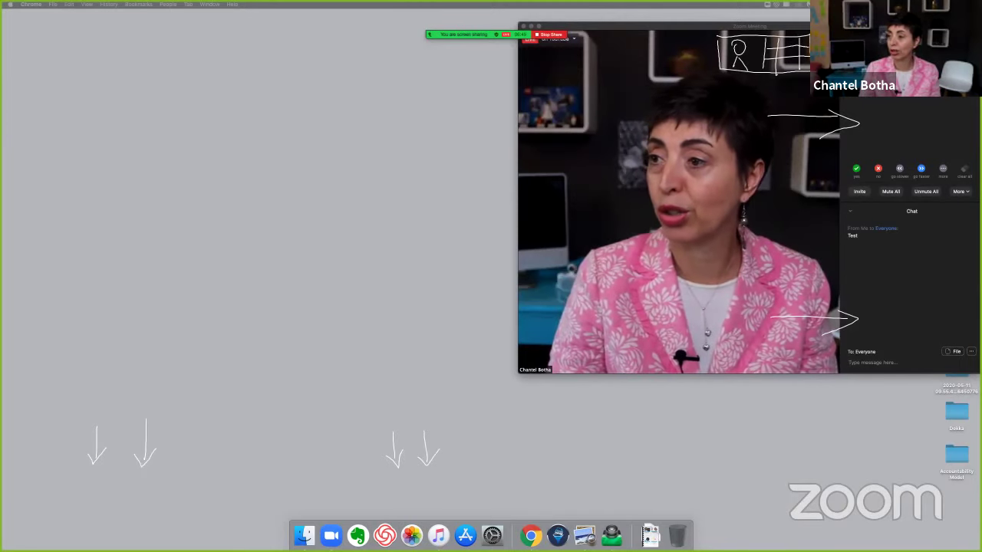
pyautogui.moveTo(981, 130)
pyautogui.mouseDown()
pyautogui.moveTo(981, 84)
pyautogui.moveTo(400, 53)
pyautogui.moveTo(324, 36)
pyautogui.moveTo(349, 25)
pyautogui.mouseUp()
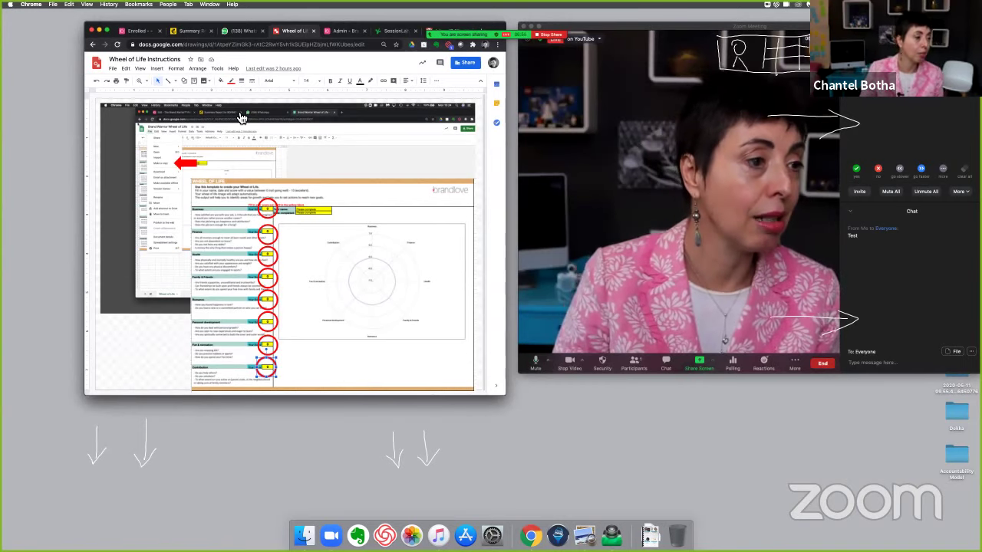
# Move the browser window off the shared screen and enlarge the meeting window to fill most of the desktop.
pyautogui.moveTo(131, 30); pyautogui.dragTo(980, 58)
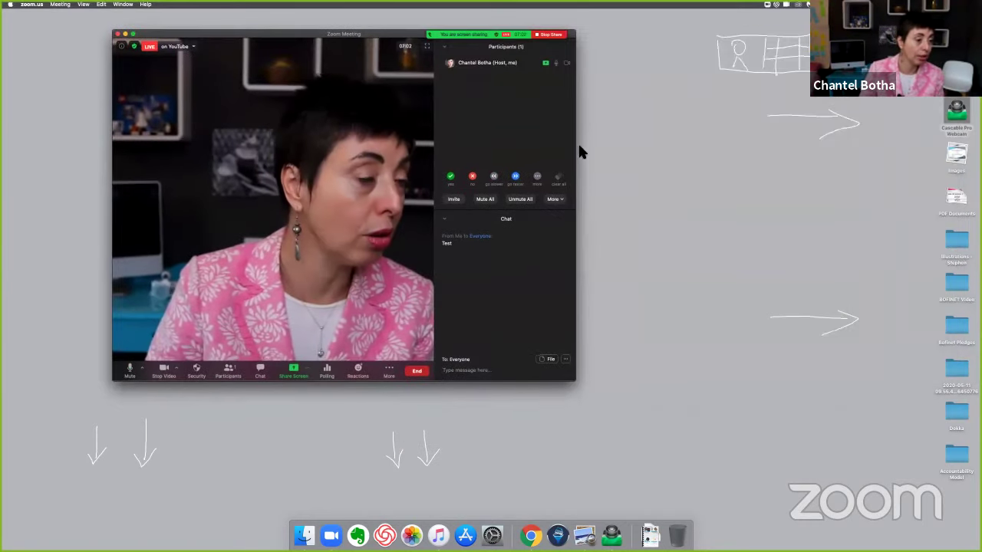
pyautogui.moveTo(762, 170); pyautogui.dragTo(981, 182)
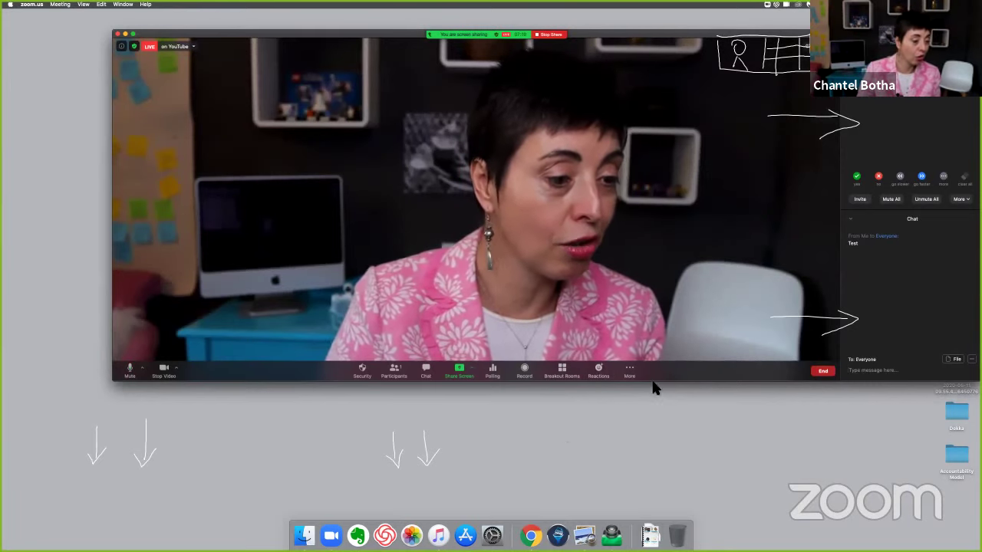
pyautogui.moveTo(653, 382); pyautogui.dragTo(630, 493)
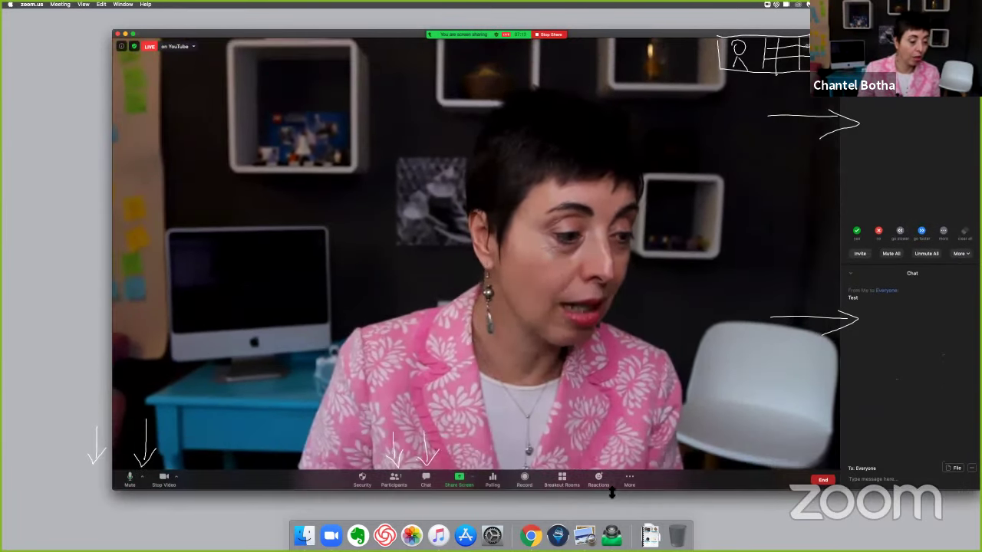
# Send a clapping reaction and a thumbs-up reaction, and shift the meeting window slightly up on the desktop.
pyautogui.click(603, 476)
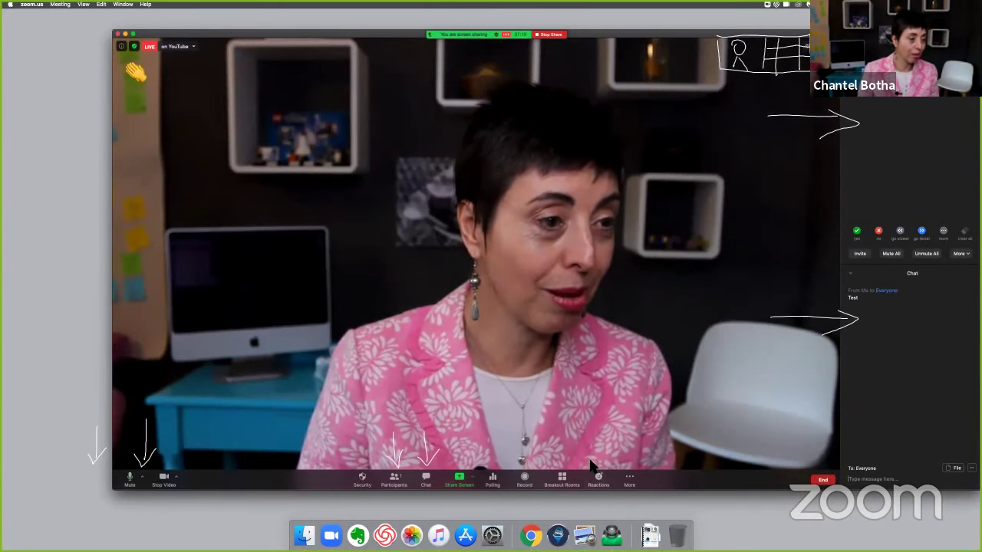
pyautogui.click(591, 458)
pyautogui.click(599, 480)
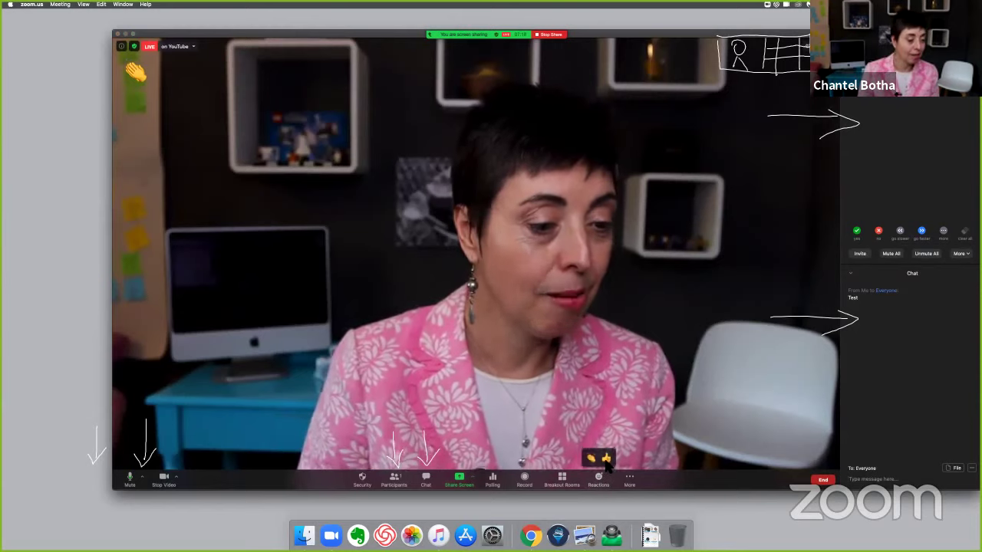
pyautogui.click(607, 459)
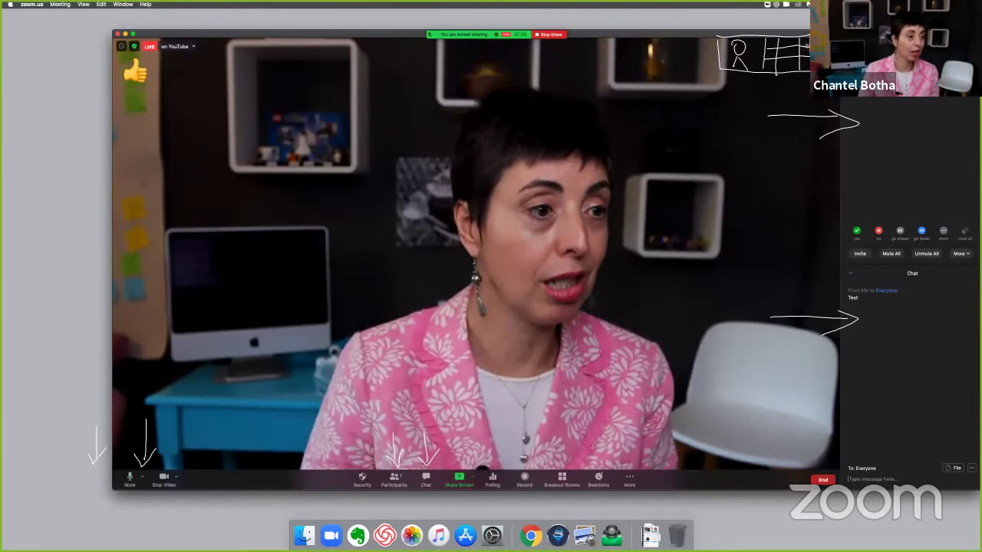
pyautogui.moveTo(621, 35)
pyautogui.mouseDown()
pyautogui.moveTo(600, 26)
pyautogui.moveTo(622, 26)
pyautogui.moveTo(596, 29)
pyautogui.mouseUp()
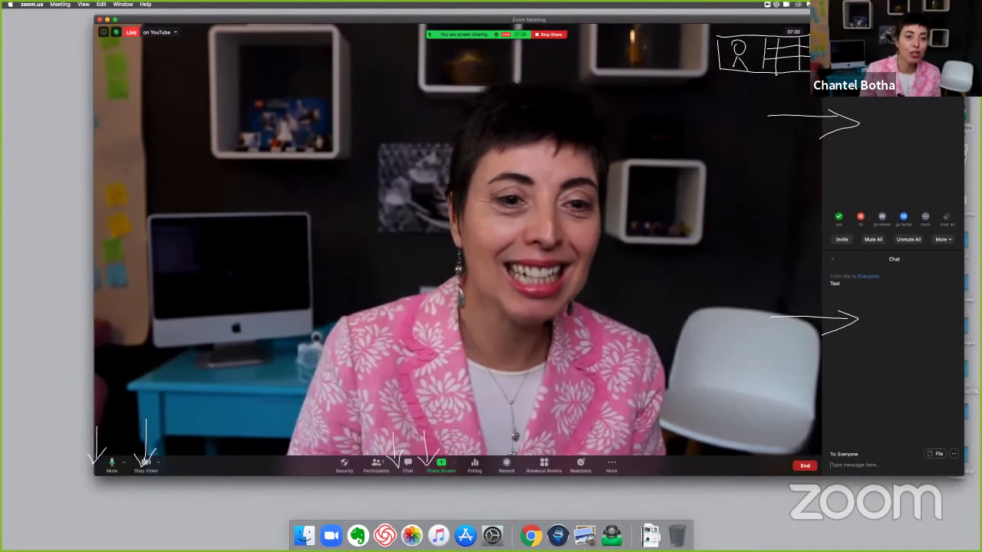